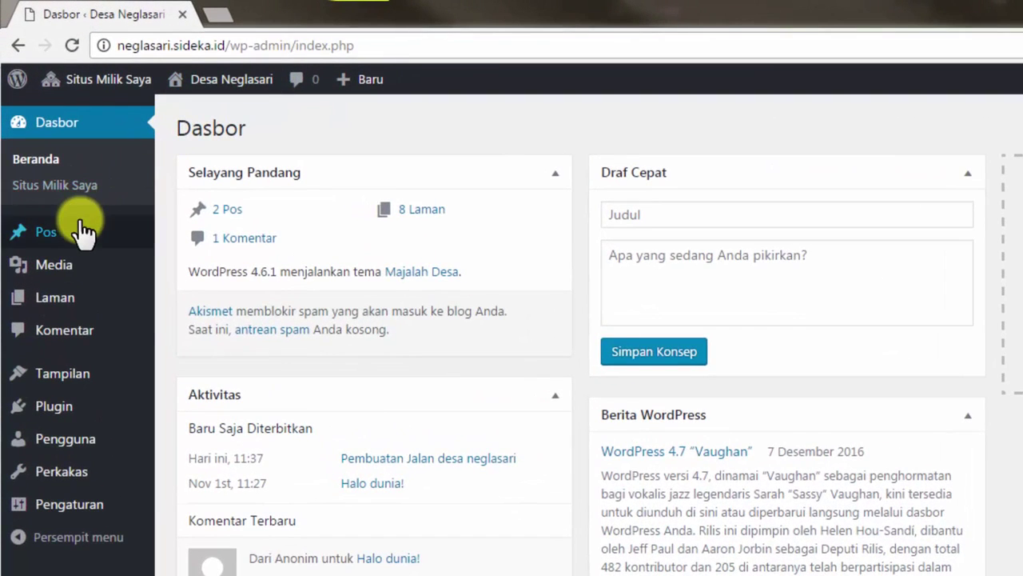
Add a new post category named "Berita Posyandu" with the slug "posyandu".
mouse_move(80, 232)
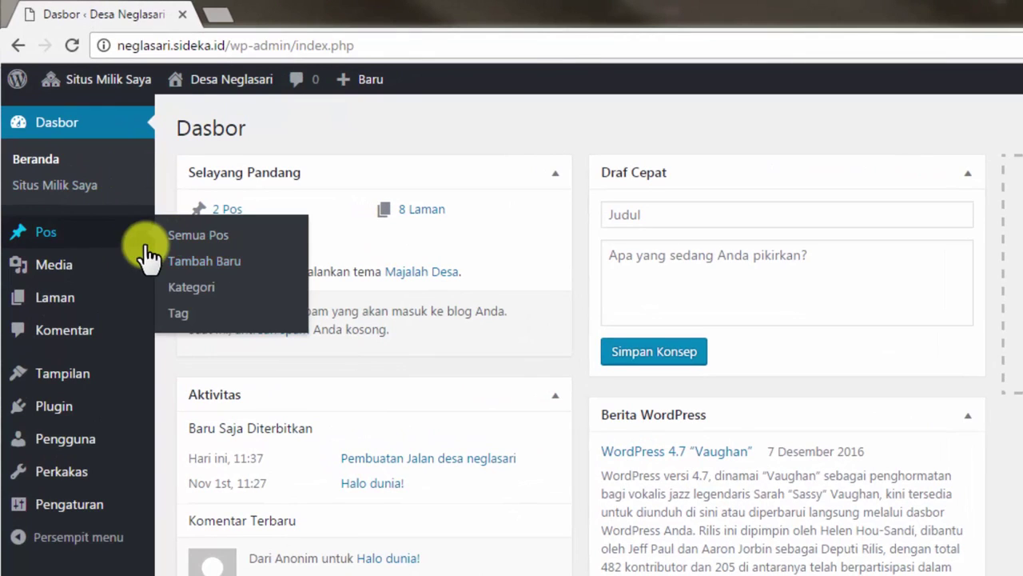
click(189, 286)
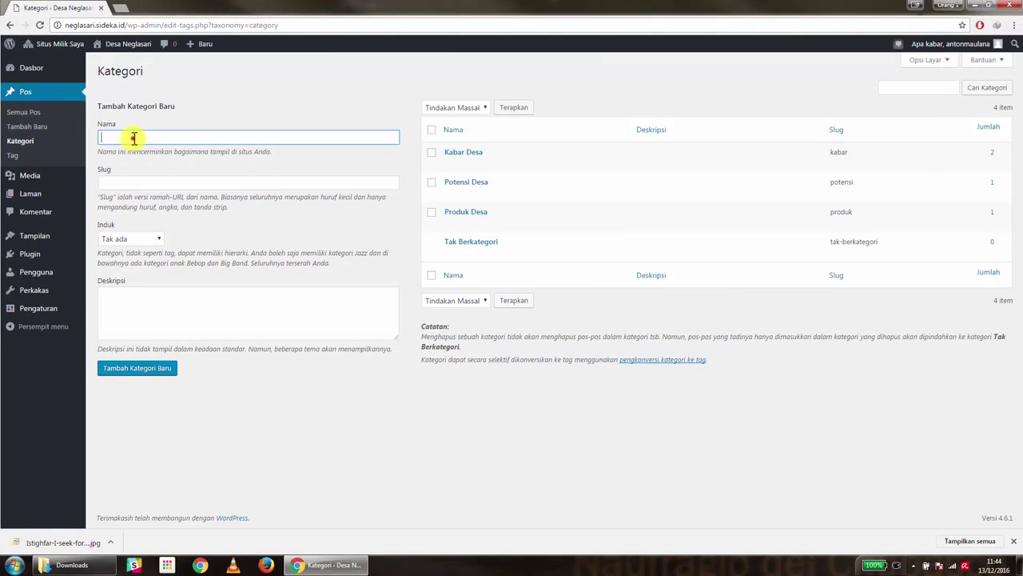
click(133, 139)
text(Berita Posyandu)
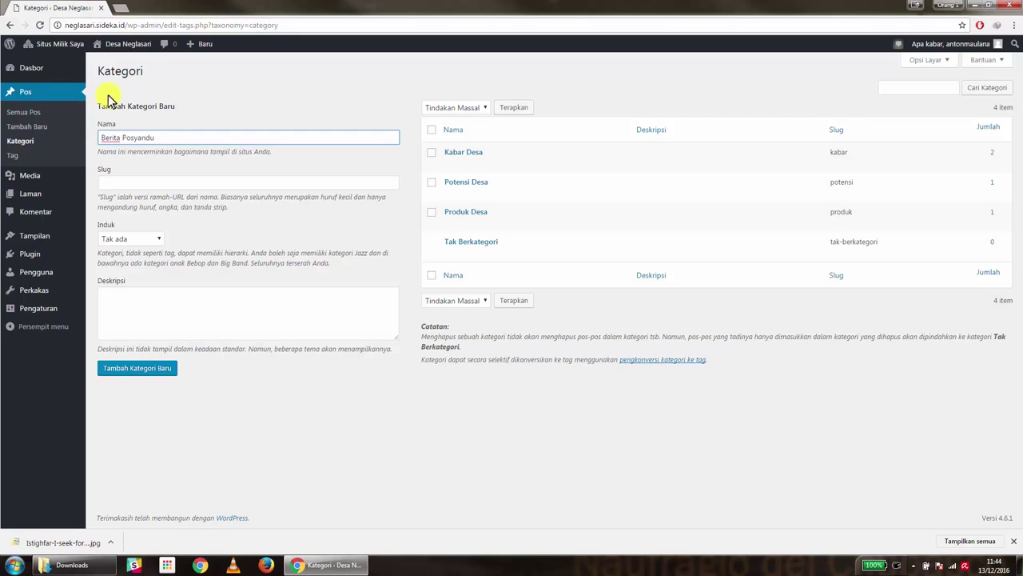
click(159, 181)
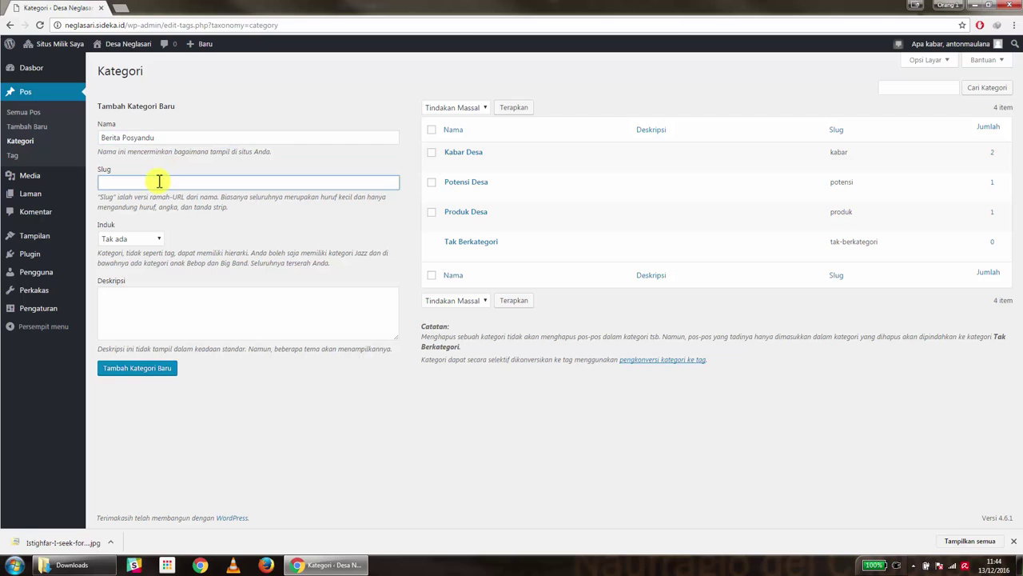
text(posyandu)
click(147, 369)
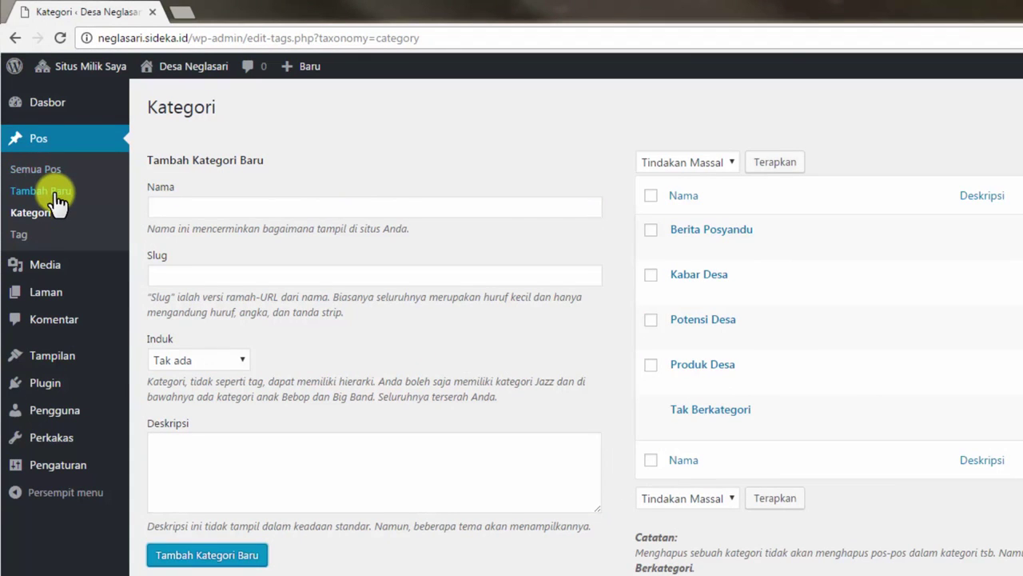
Start a new post titled "Penimbangan balita di desa neglasari".
click(54, 194)
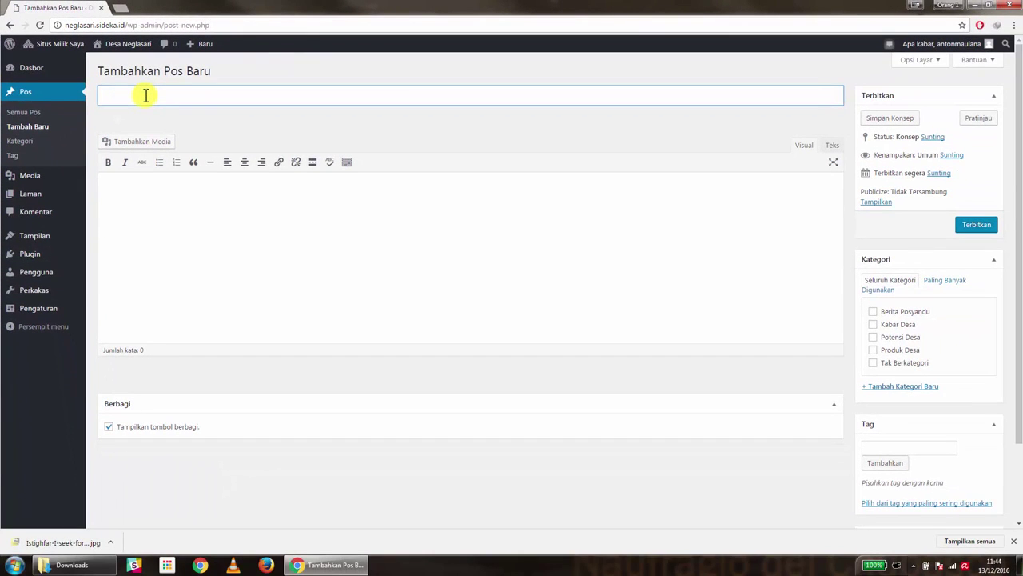
text(Penimbangan)
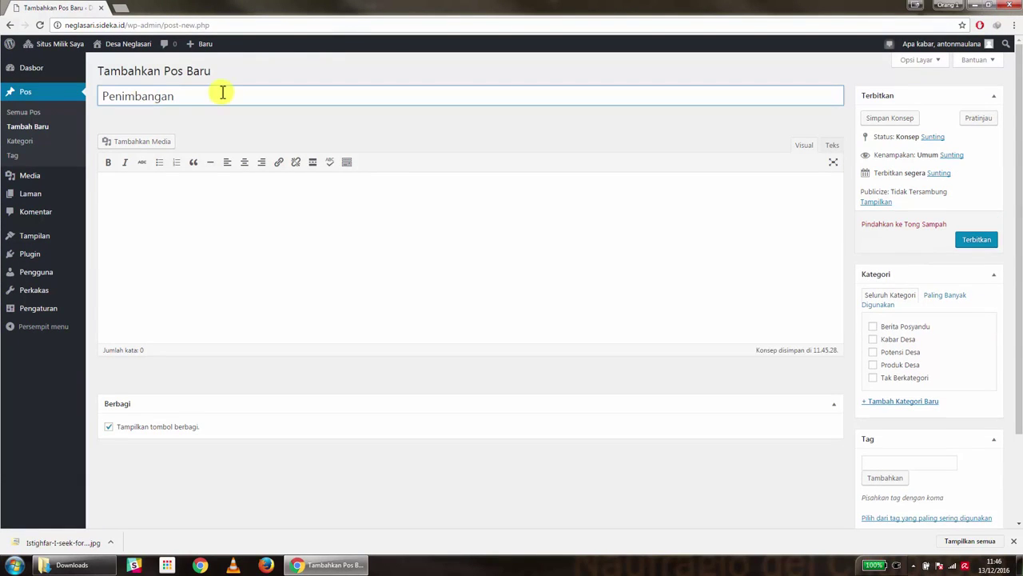
text(balita di desa neglasari)
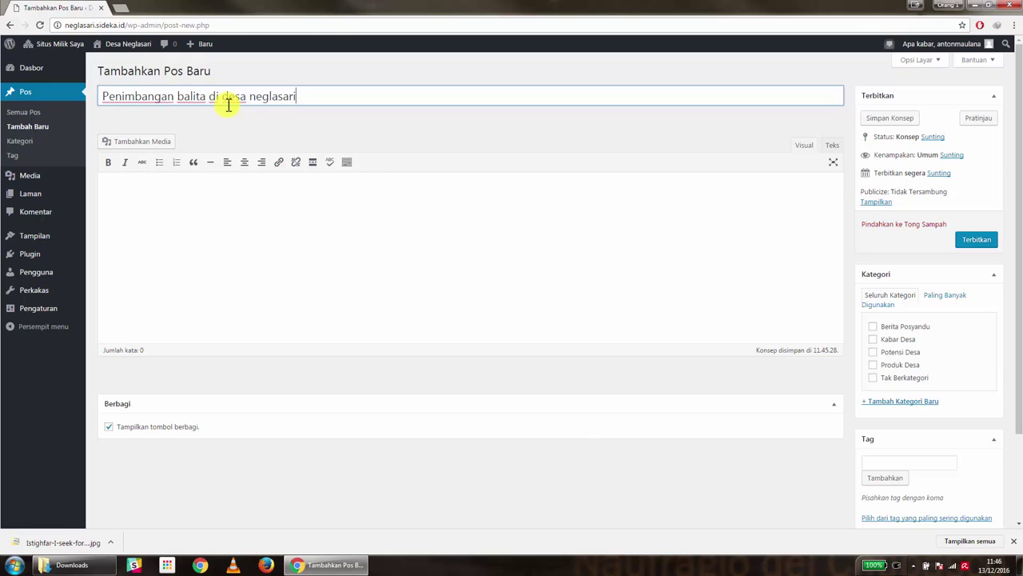
Write the post body "Selasa 13 Desember 2016 - Posyandu desa neglasari mengadakan kegiatan penimbangan balita".
click(391, 201)
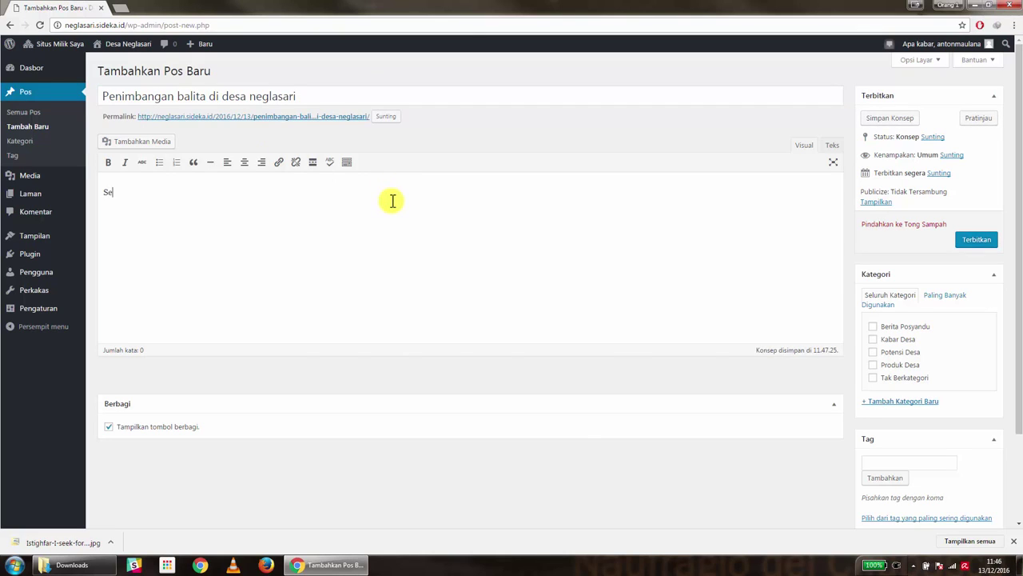
text(Selasa)
text( 13 Desembe)
text(r)
text( 201)
text(6)
text( =)
text( Posyandu )
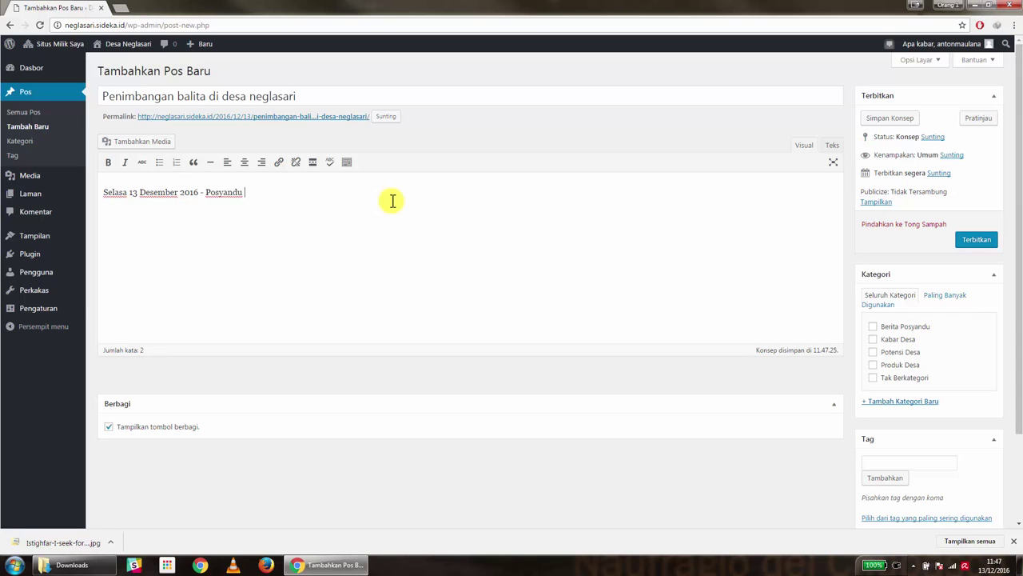
text(desa neglasari mengadakan )
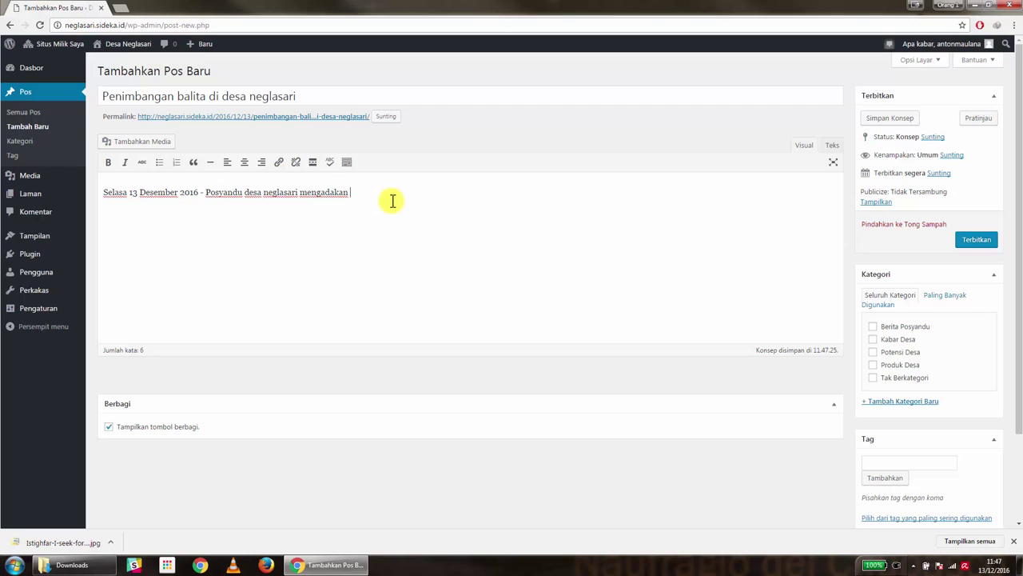
text(kegitan)
key(BackSpace)
key(BackSpace)
key(BackSpace)
key(BackSpace)
text(atan penimbangan balit)
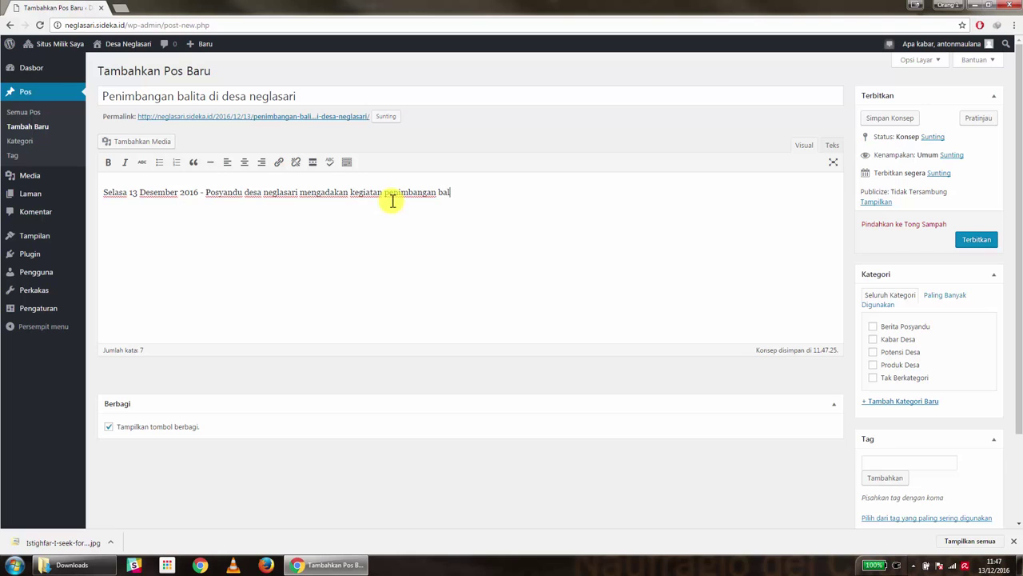
click(480, 190)
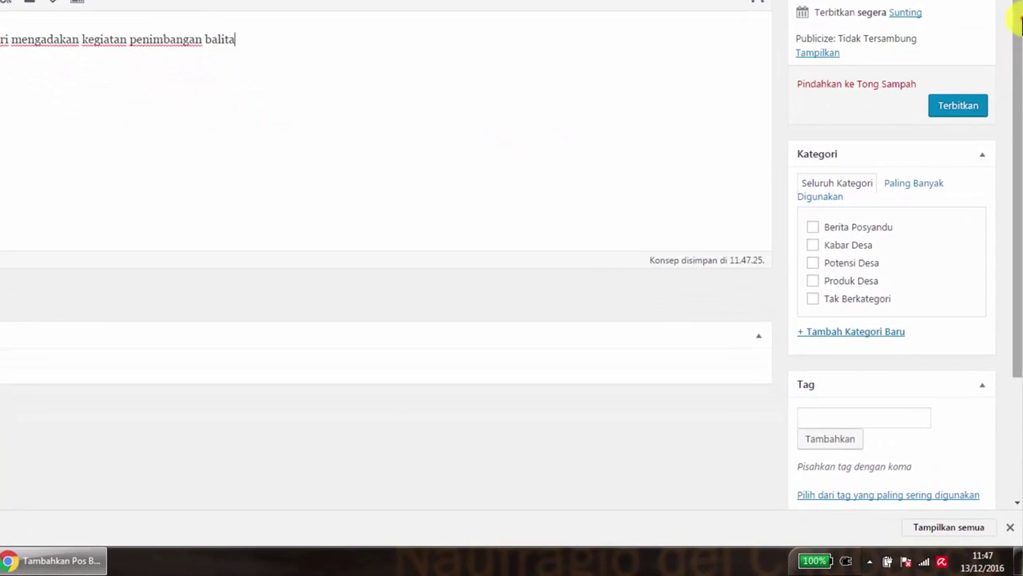
Assign the new post to the Berita Posyandu category.
scroll(1011, 128, down, 2)
click(812, 85)
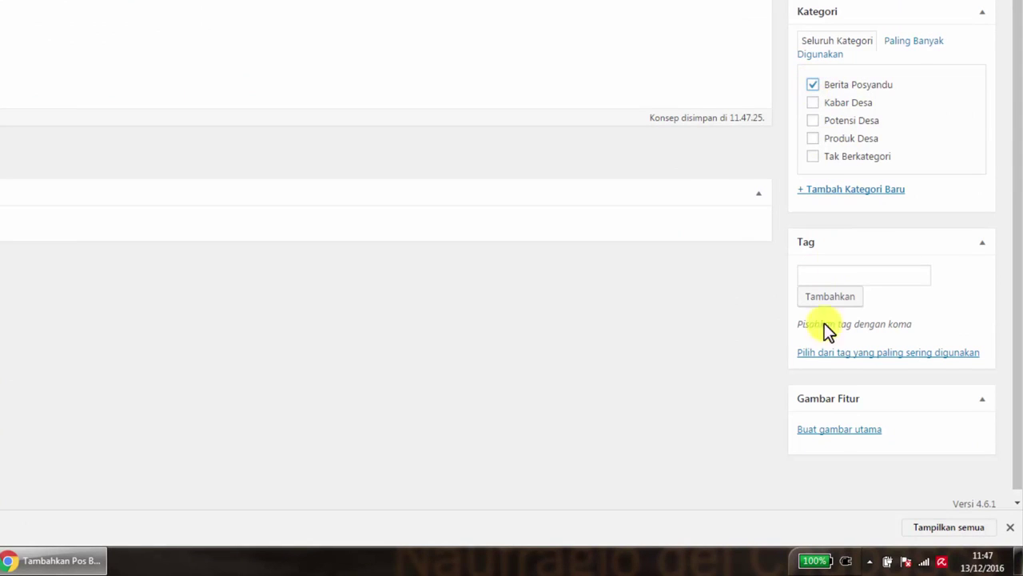
Upload posyandu.jpg from the BERITA folder in microvac as the post's featured image and publish the post.
click(831, 433)
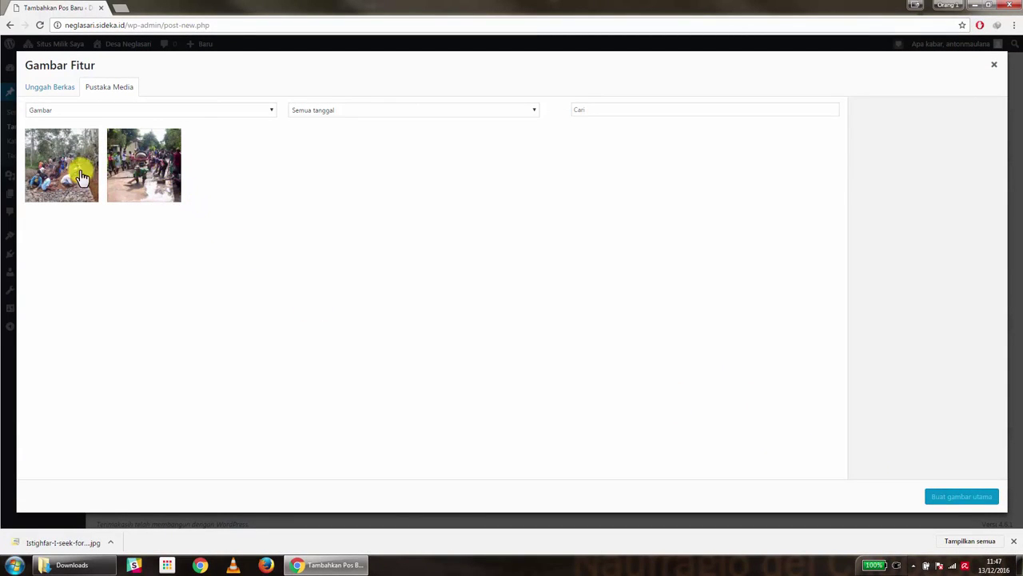
click(61, 89)
click(510, 275)
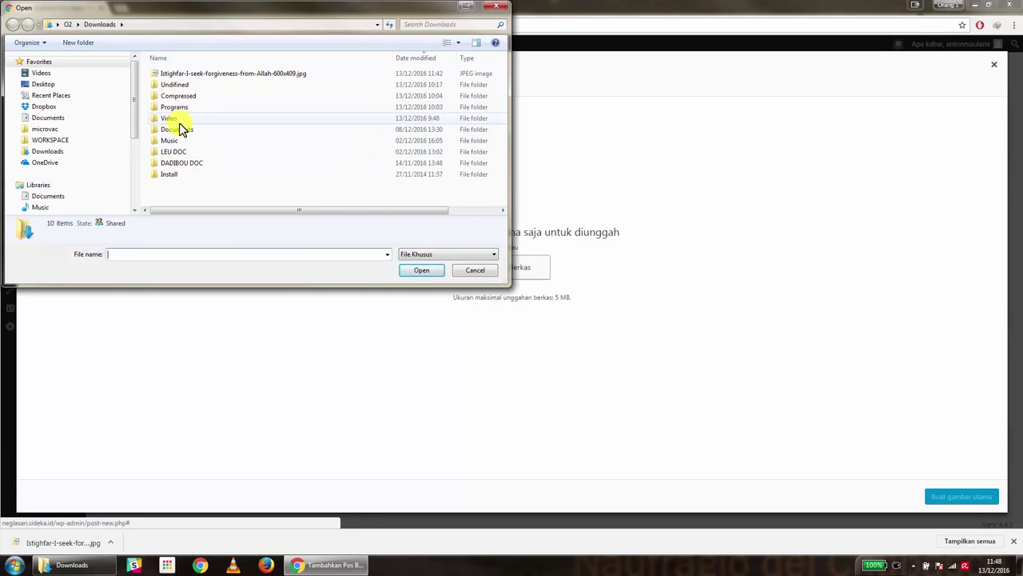
click(58, 128)
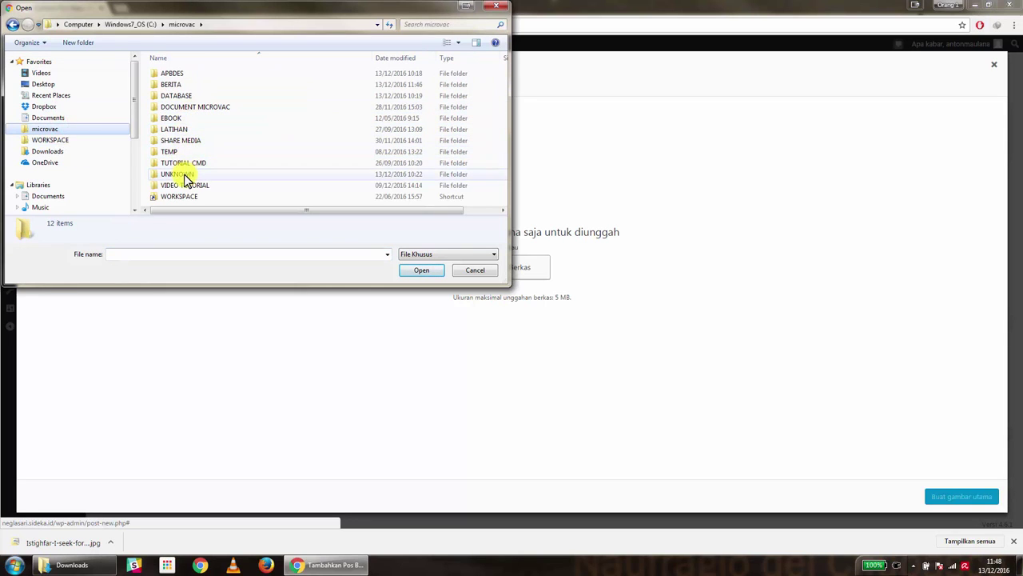
double_click(171, 84)
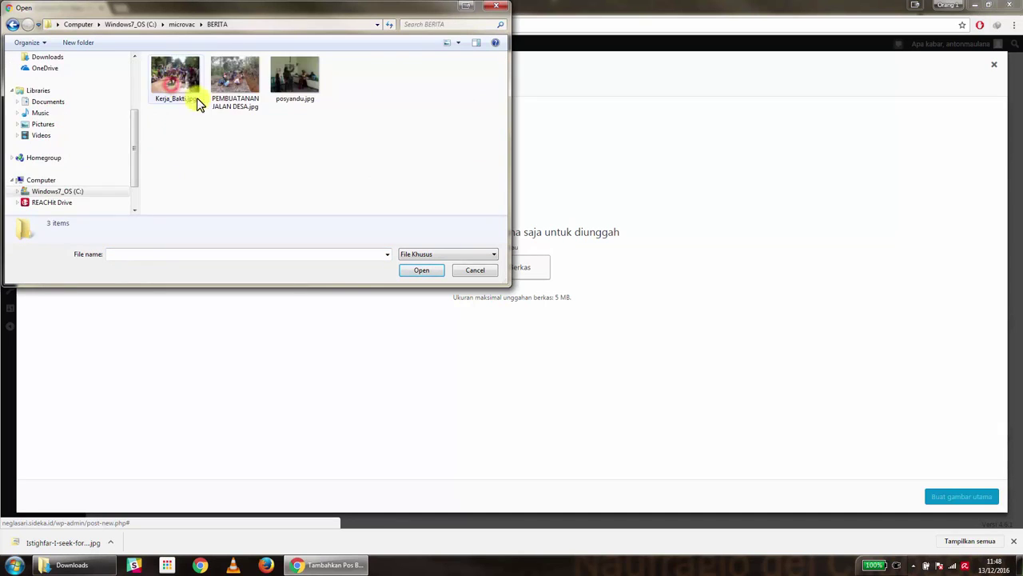
click(284, 88)
click(428, 272)
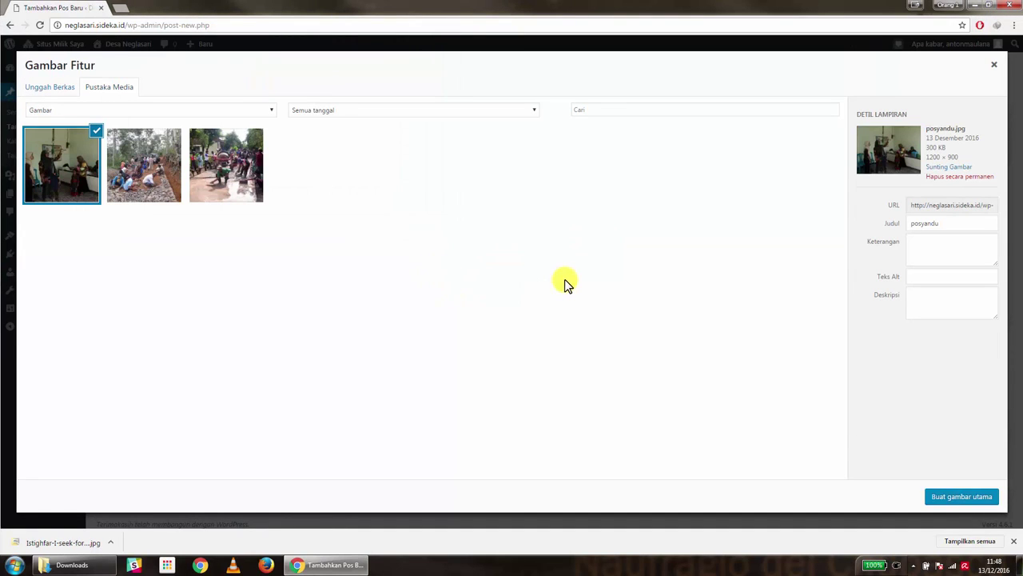
click(948, 498)
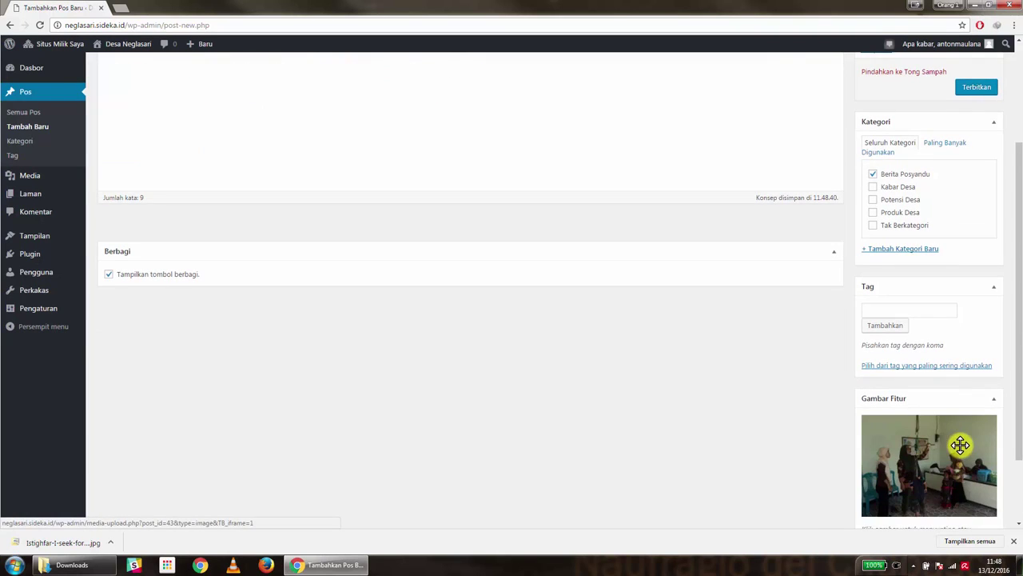
scroll(960, 443, up, 1)
click(972, 242)
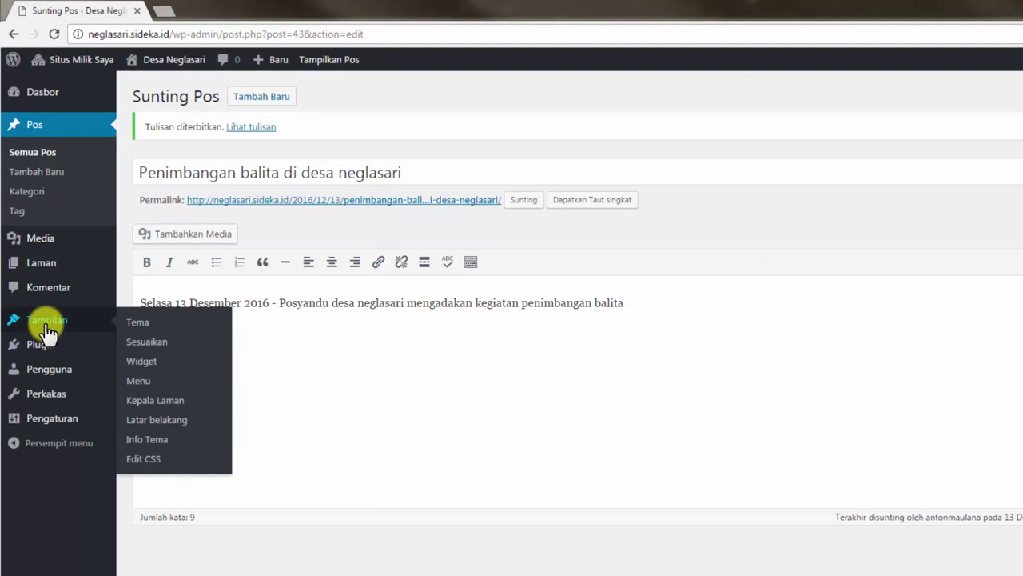
Add the Berita Posyandu category to the Menu Utama navigation menu and save the menu.
click(151, 381)
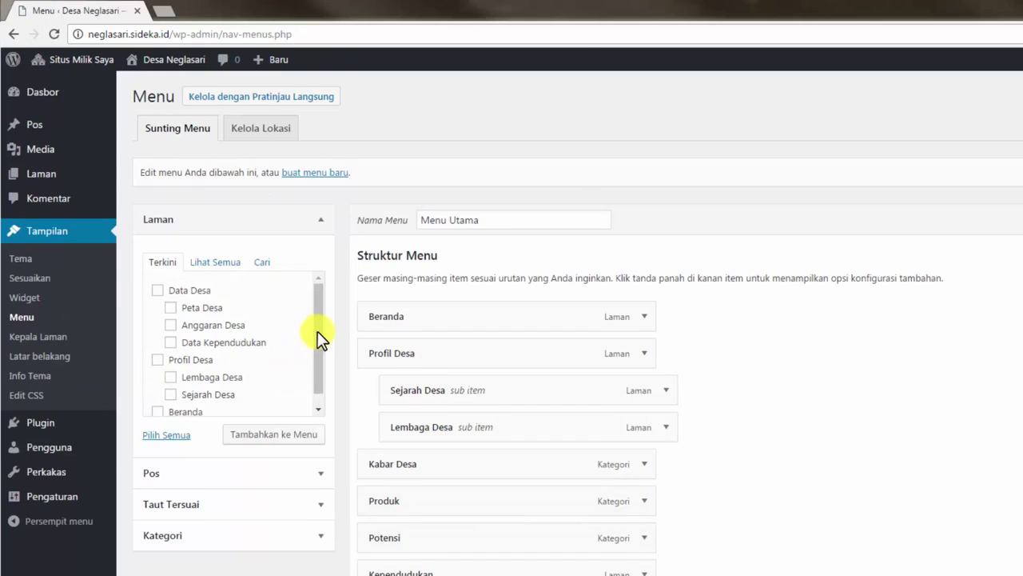
scroll(317, 336, down, 1)
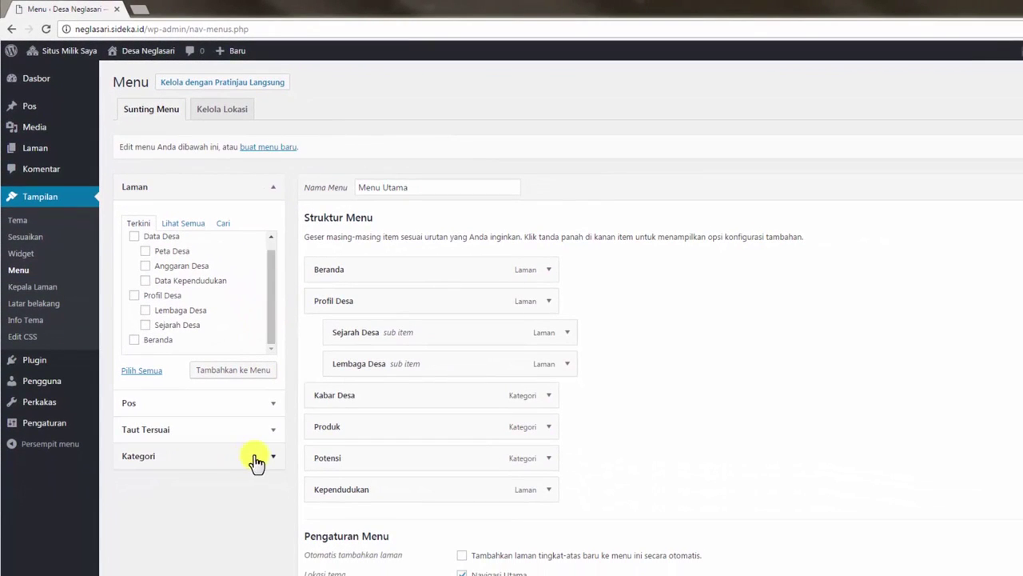
click(273, 456)
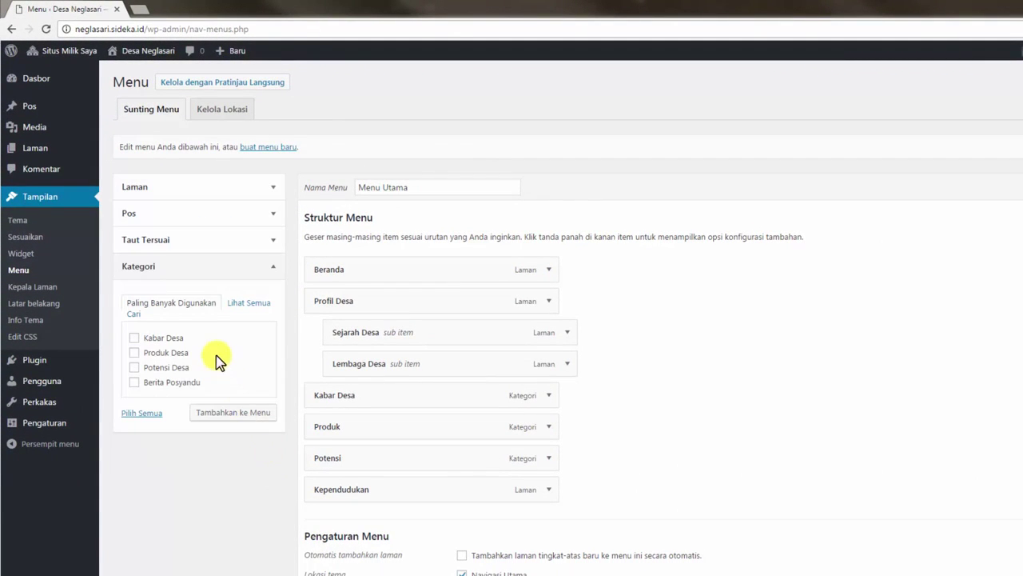
click(135, 382)
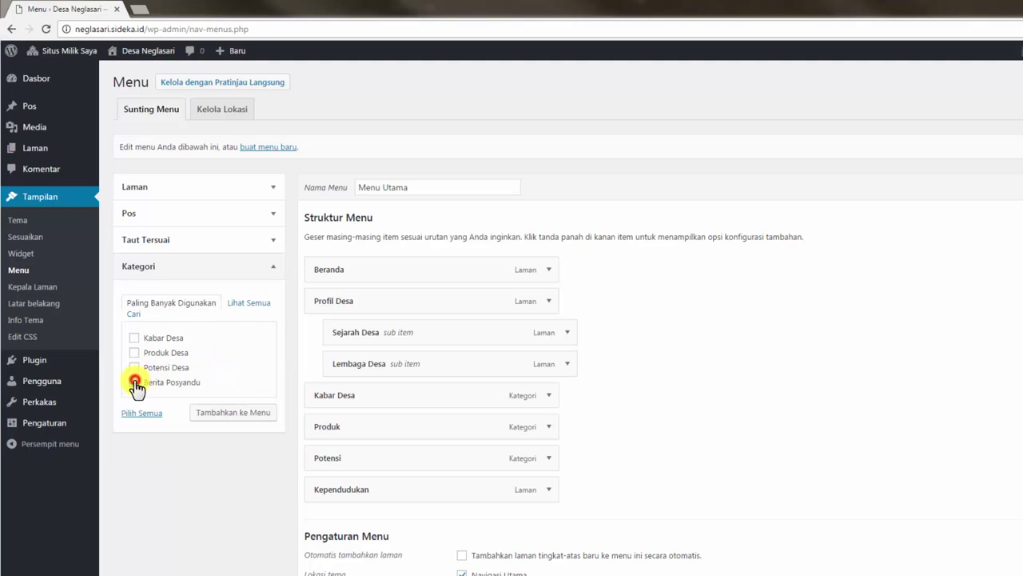
click(243, 419)
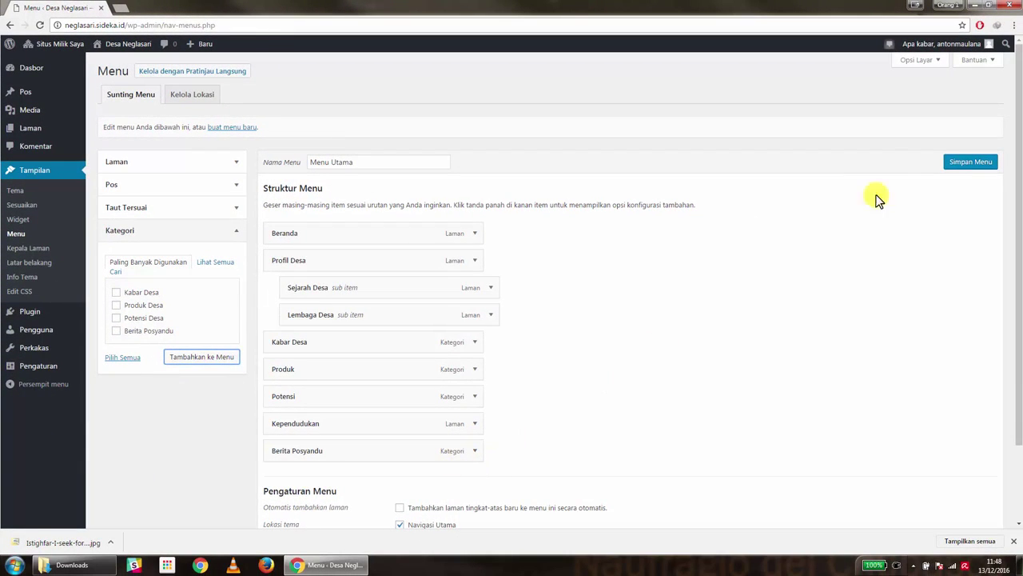
click(962, 171)
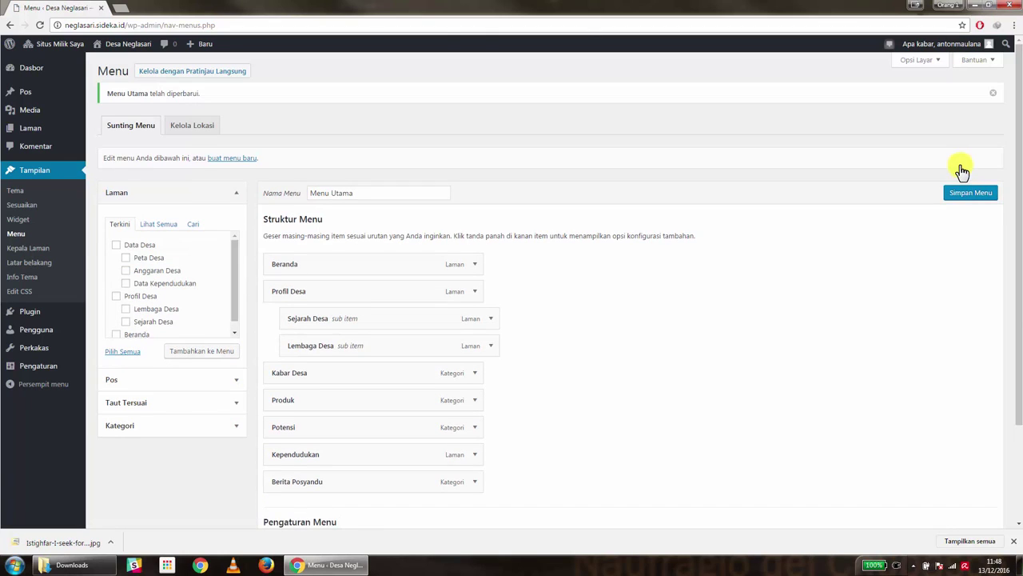
Load neglasari.sideka.id in a new browser tab and view the Berita Posyandu page from the site's navigation.
click(120, 10)
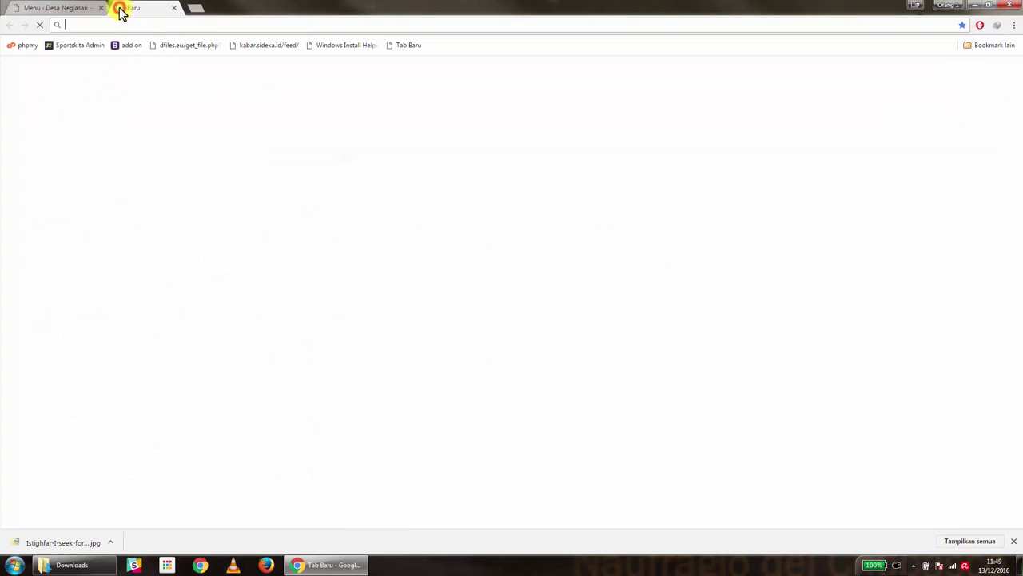
text(negl)
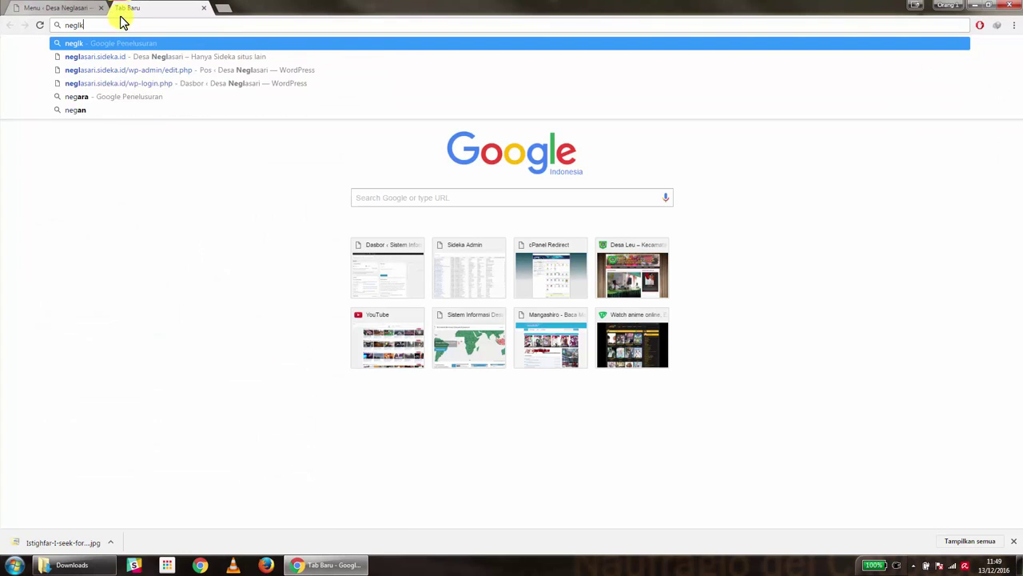
key(Down)
key(Return)
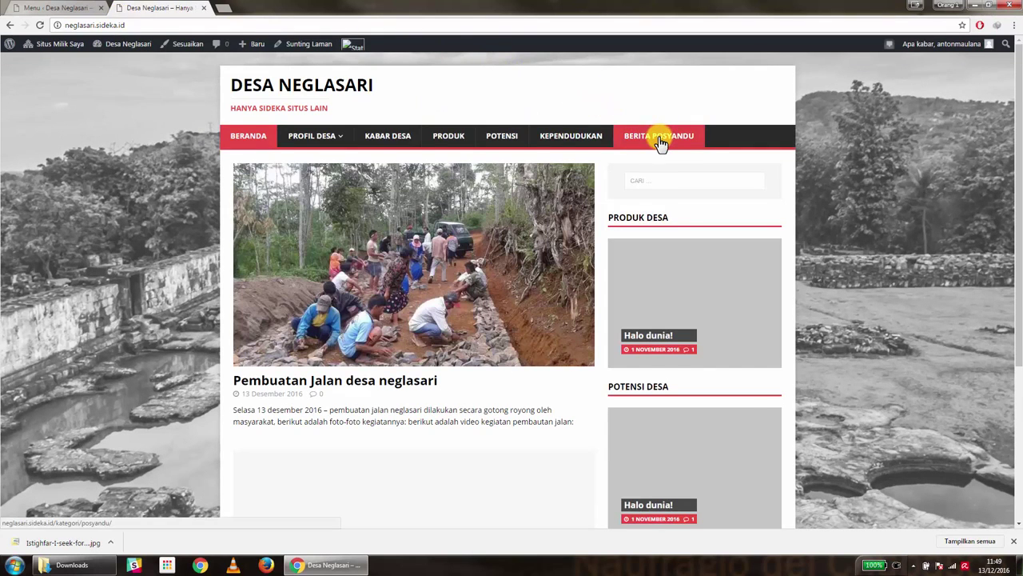
click(656, 134)
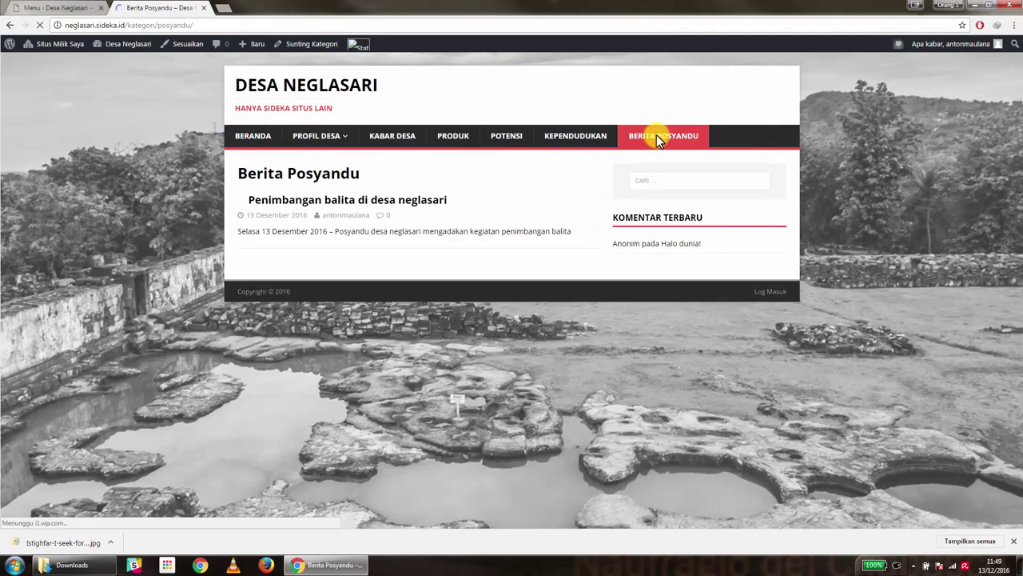